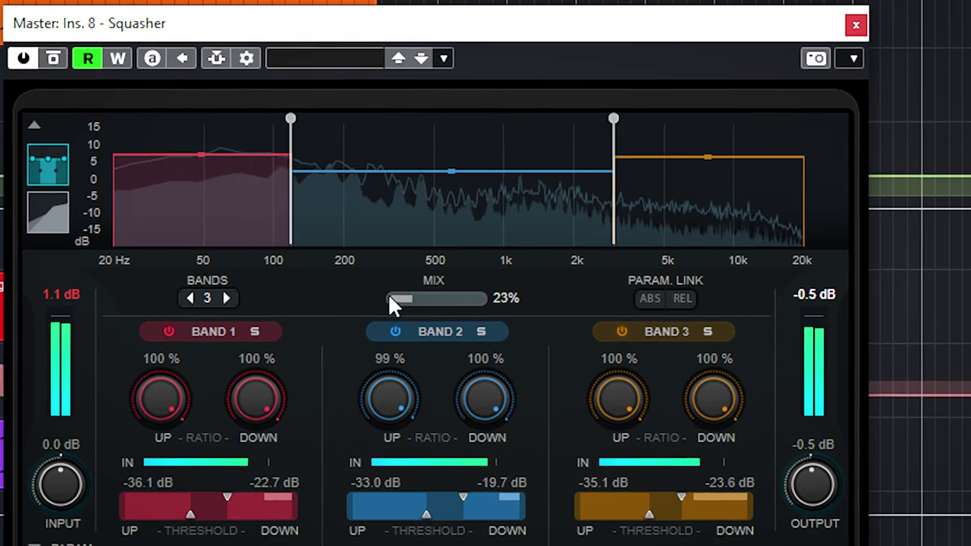
Step: Push the Squasher's overall mix to 100%, then bring it back down to 34%
left_click_drag(388, 295, 483, 317)
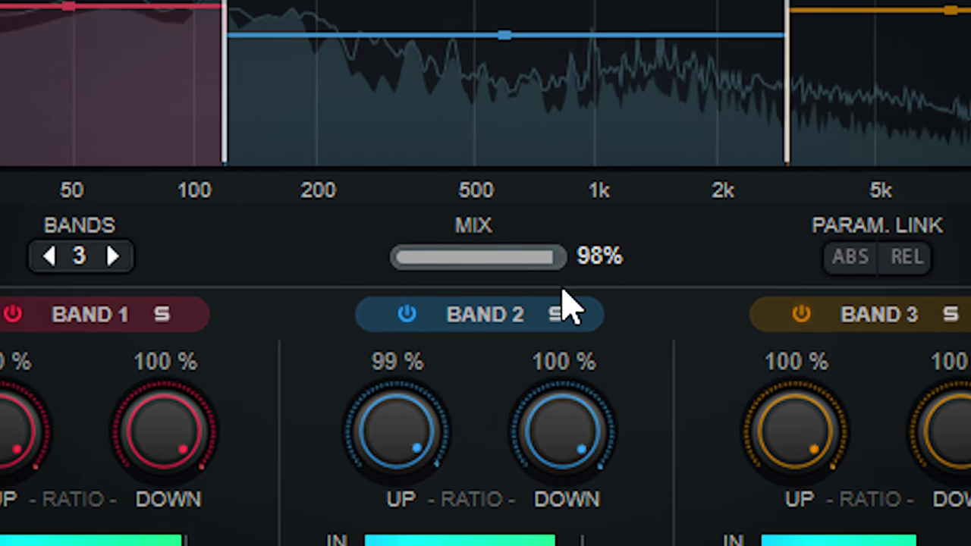
left_click_drag(563, 291, 574, 296)
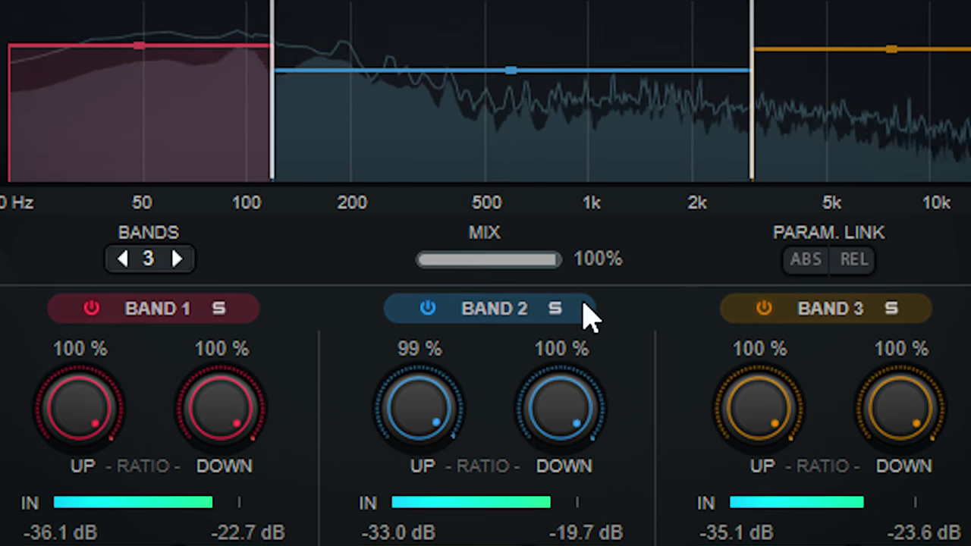
left_click_drag(631, 269, 488, 323)
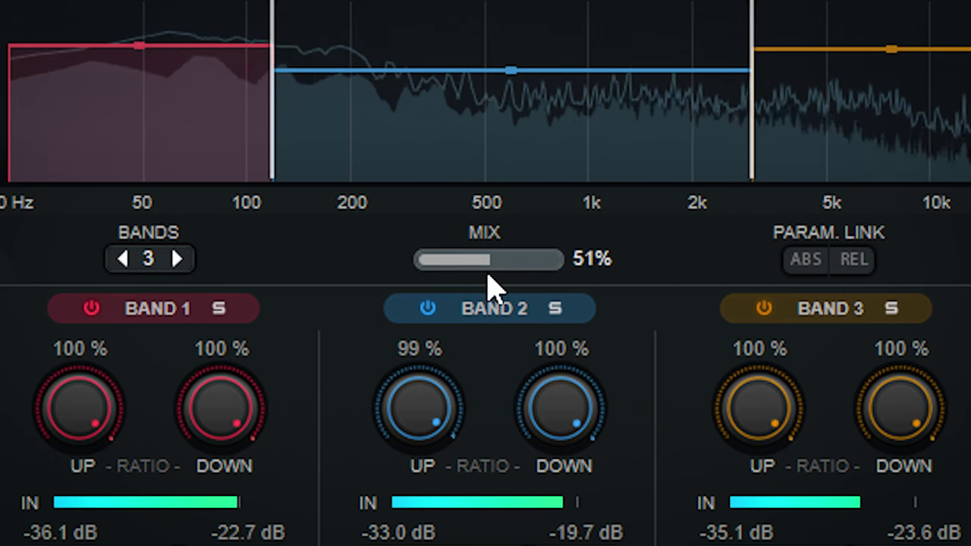
left_click_drag(489, 287, 466, 294)
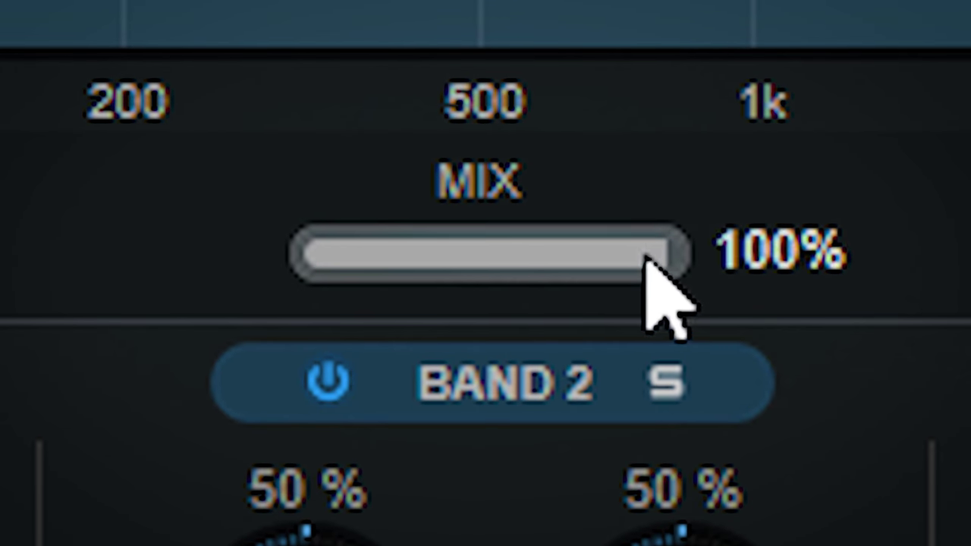
Step: Lower the overall mix to 40%, take the Squasher out of bypass, then set mix to 56%
left_click_drag(530, 137, 461, 146)
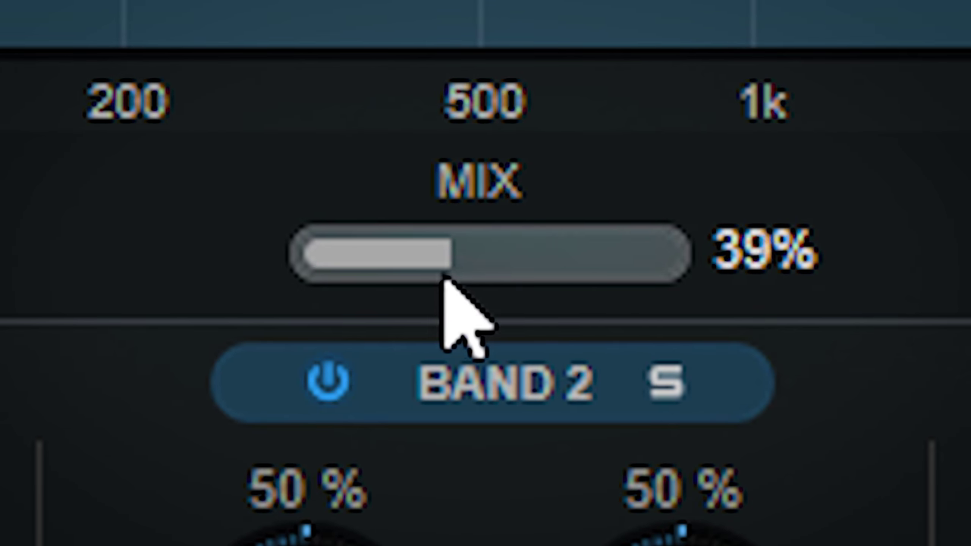
left_click_drag(454, 278, 450, 278)
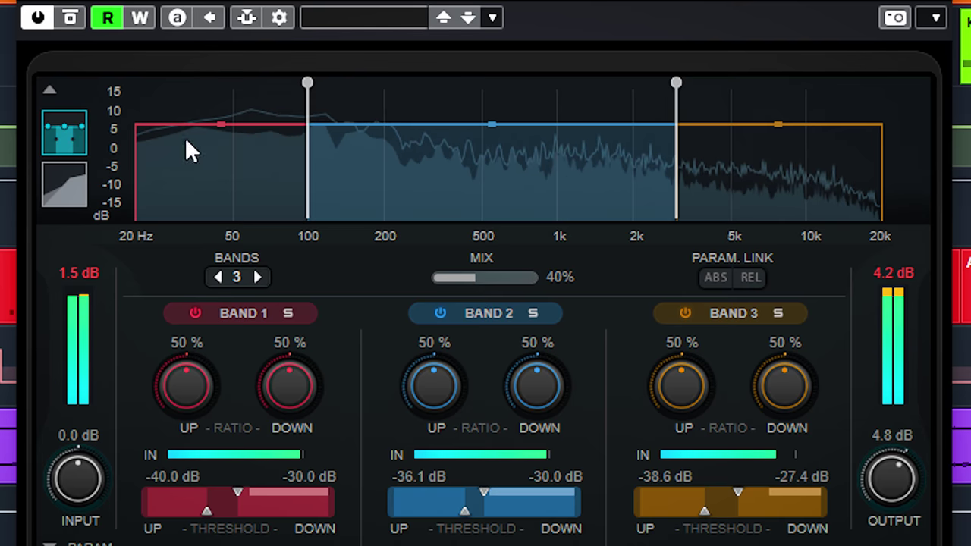
left_click(72, 17)
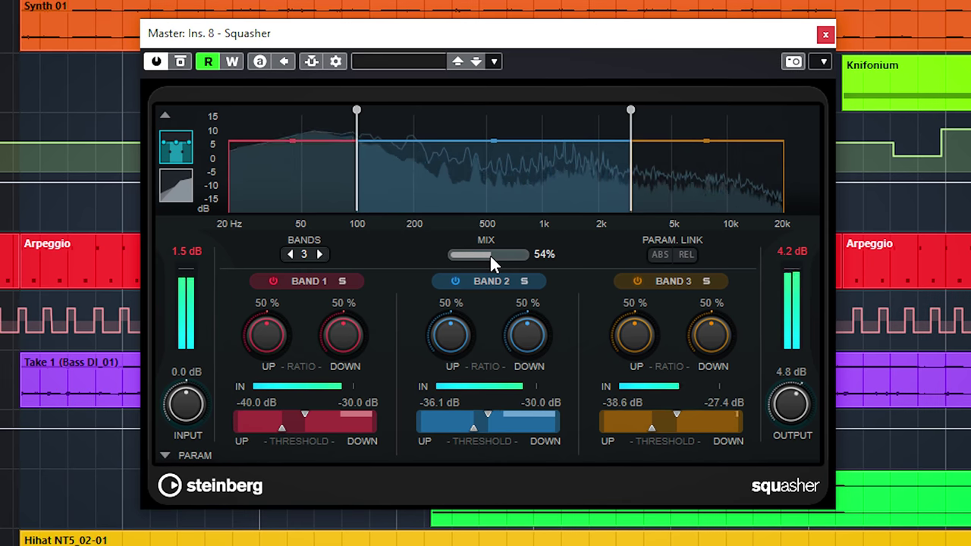
left_click_drag(489, 254, 491, 254)
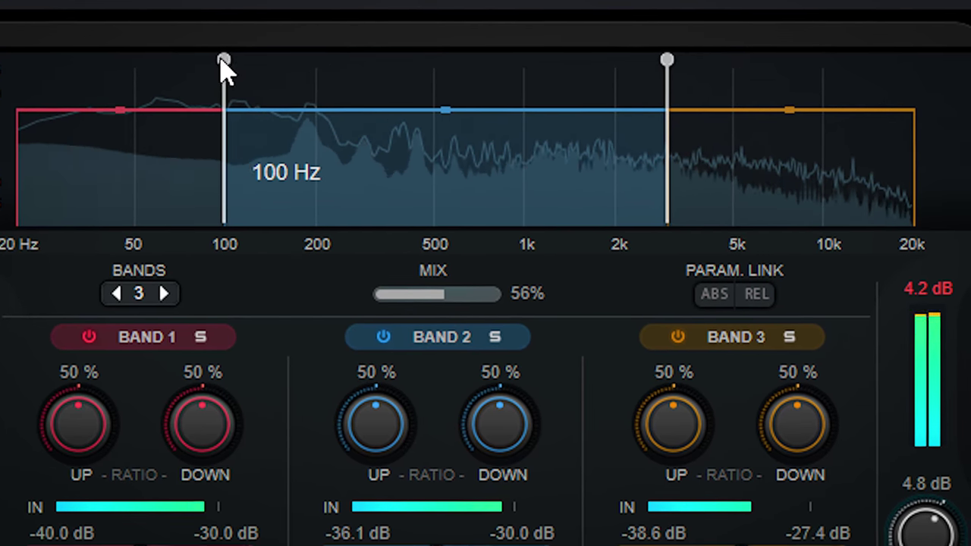
Step: Move the crossovers to about 116 Hz and 2.93 kHz, keeping the band count at three
mouse_move(223, 65)
left_mouse_down()
mouse_move(305, 76)
mouse_move(226, 71)
left_mouse_up()
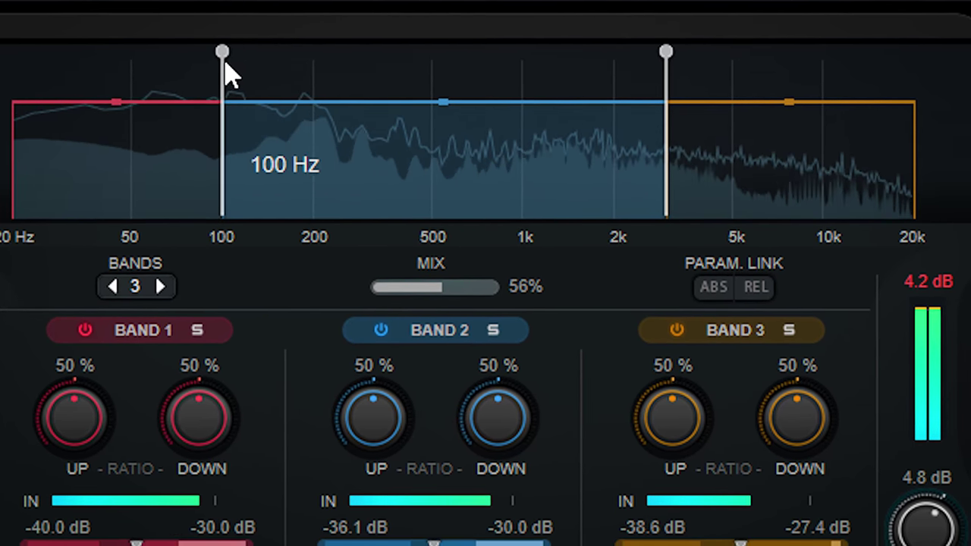
left_click_drag(665, 47, 662, 48)
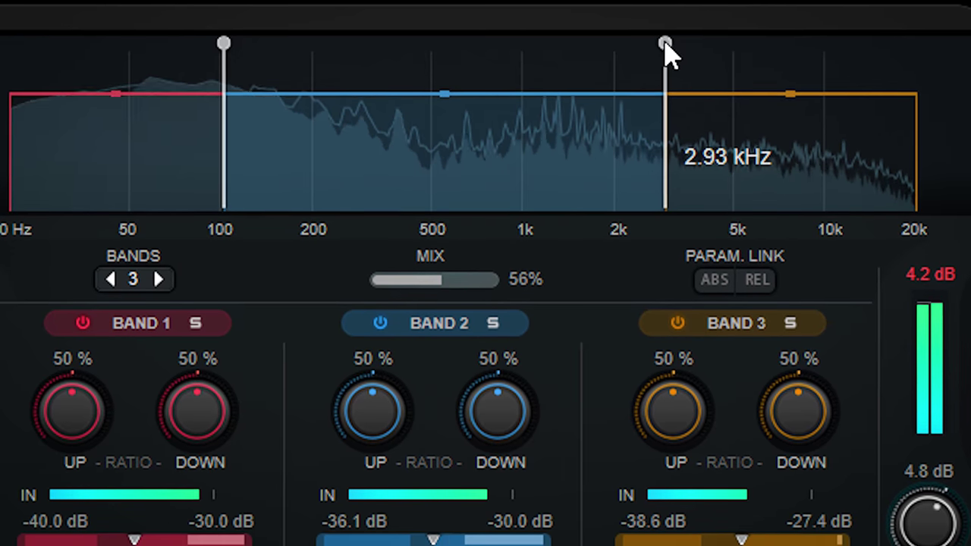
left_click(111, 276)
left_click(157, 276)
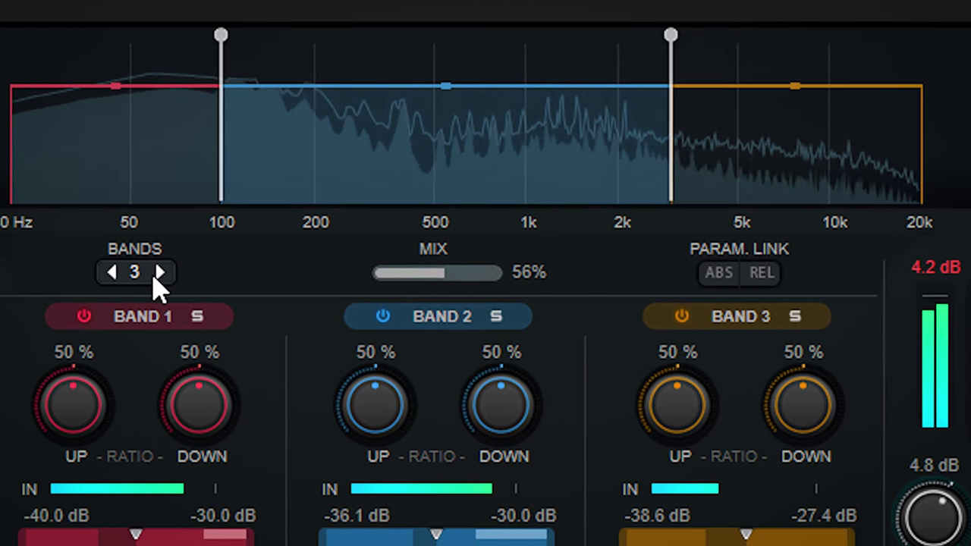
left_click_drag(225, 53, 258, 43)
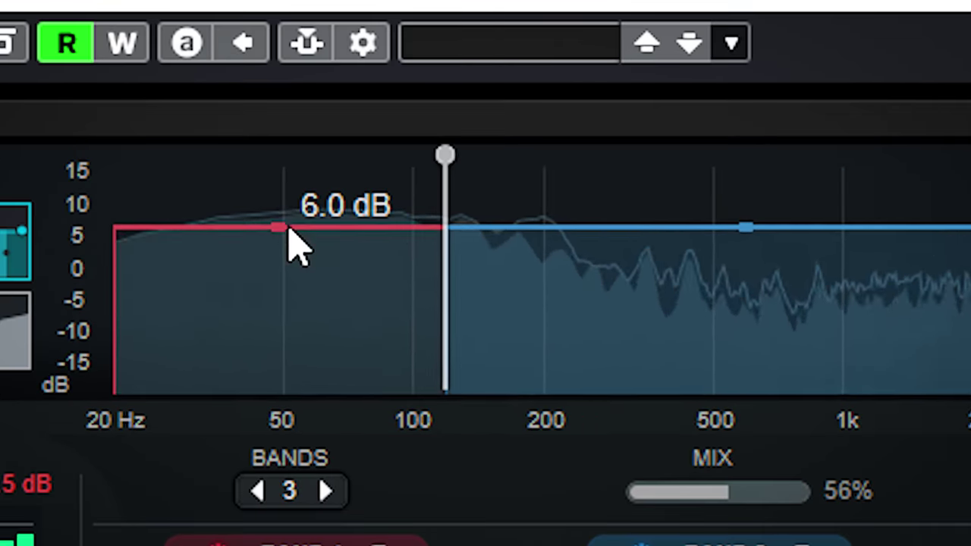
Step: Give band 1 a 6.4 dB output and 82% mix, and band 3 an 85% mix
left_click_drag(141, 94, 145, 113)
left_click_drag(286, 252, 292, 223)
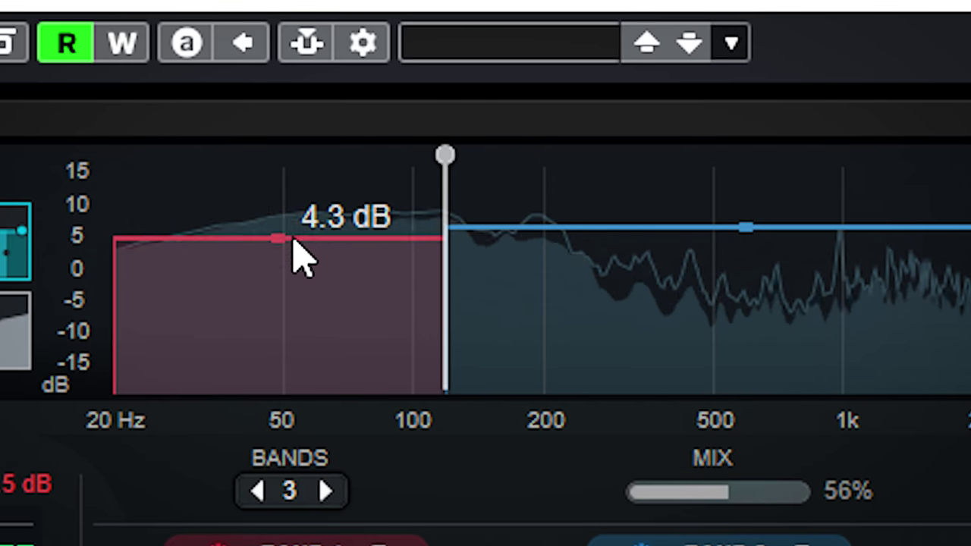
left_click_drag(303, 258, 304, 238)
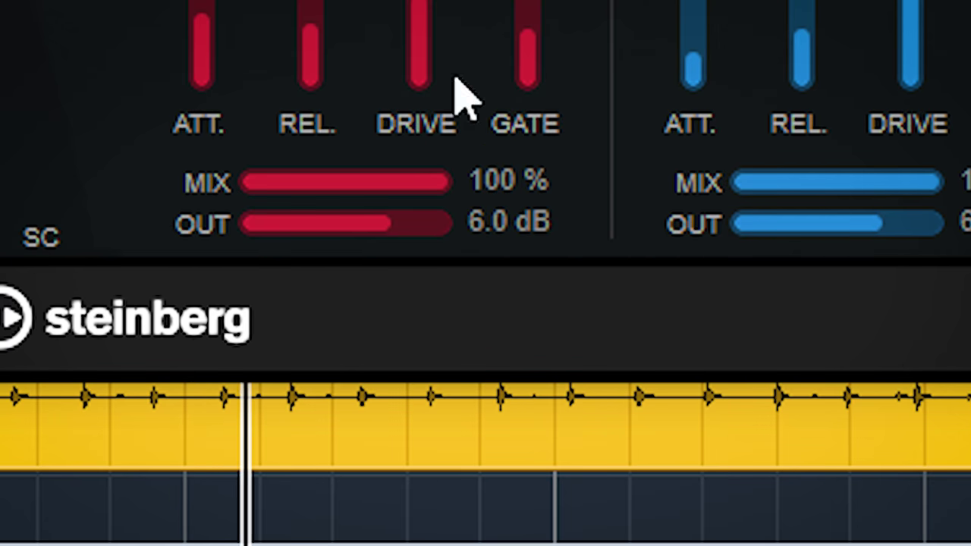
mouse_move(392, 236)
left_mouse_down()
mouse_move(431, 232)
mouse_move(394, 236)
left_mouse_up()
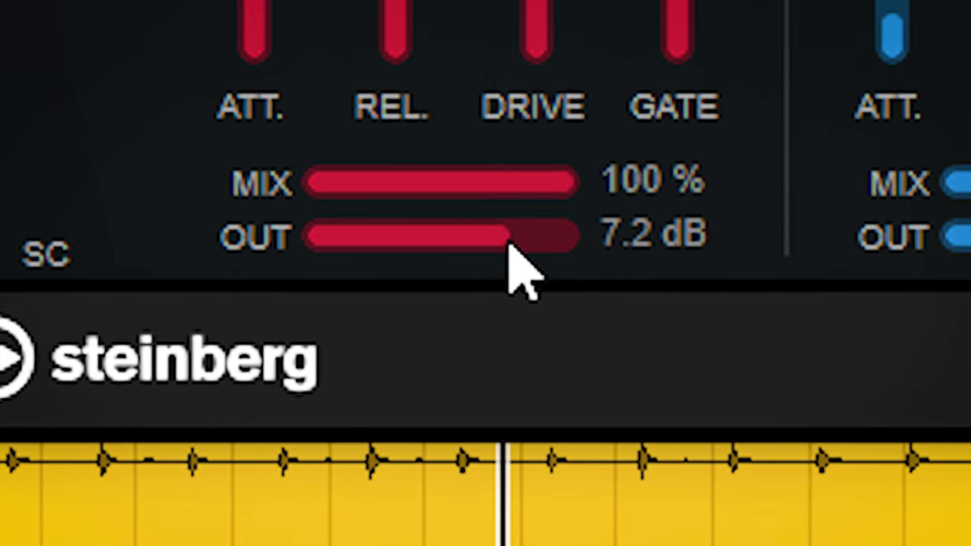
left_click_drag(509, 244, 502, 238)
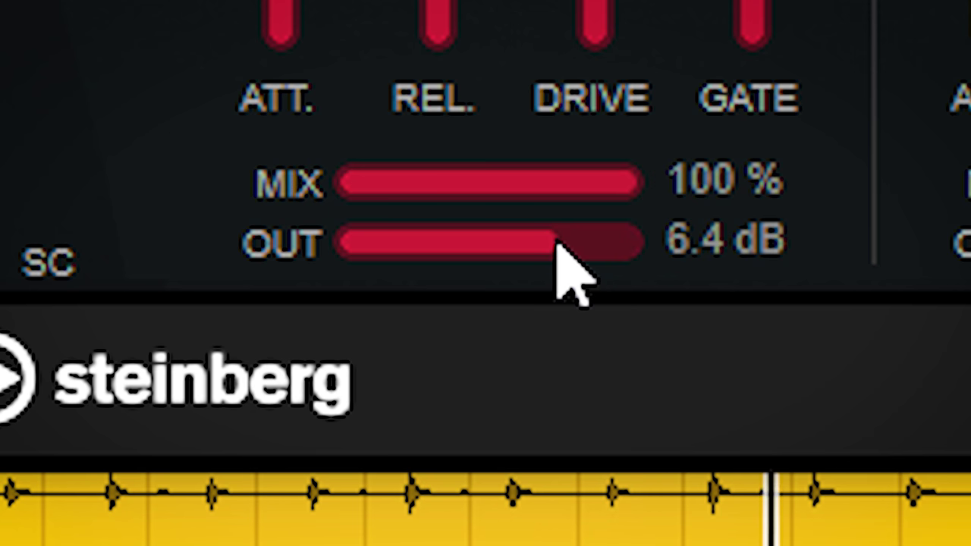
left_click_drag(538, 161, 570, 244)
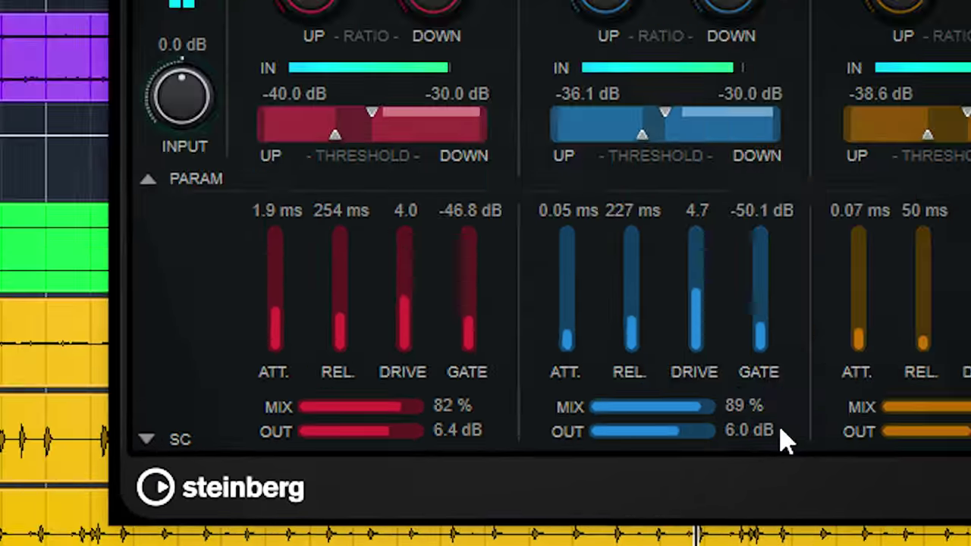
left_click_drag(618, 483, 633, 489)
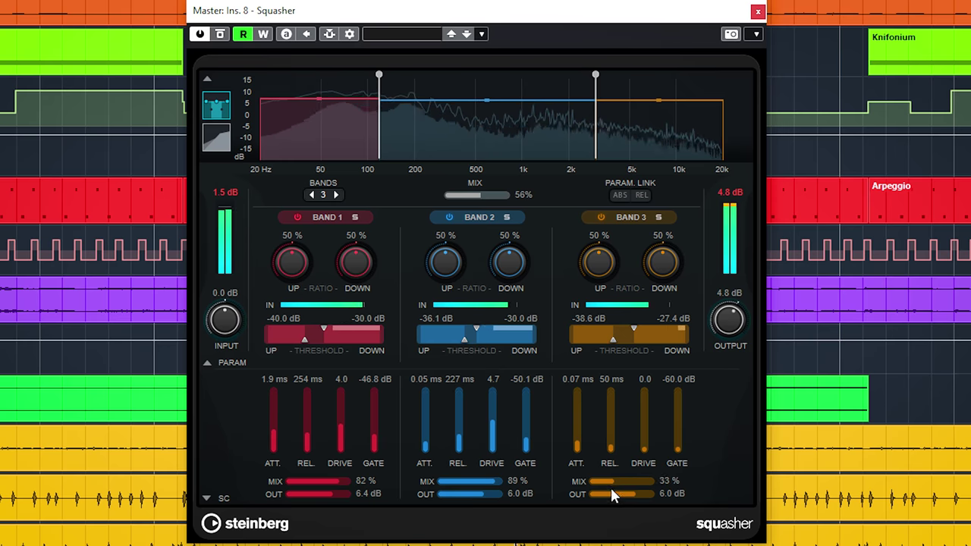
left_click_drag(640, 490, 639, 490)
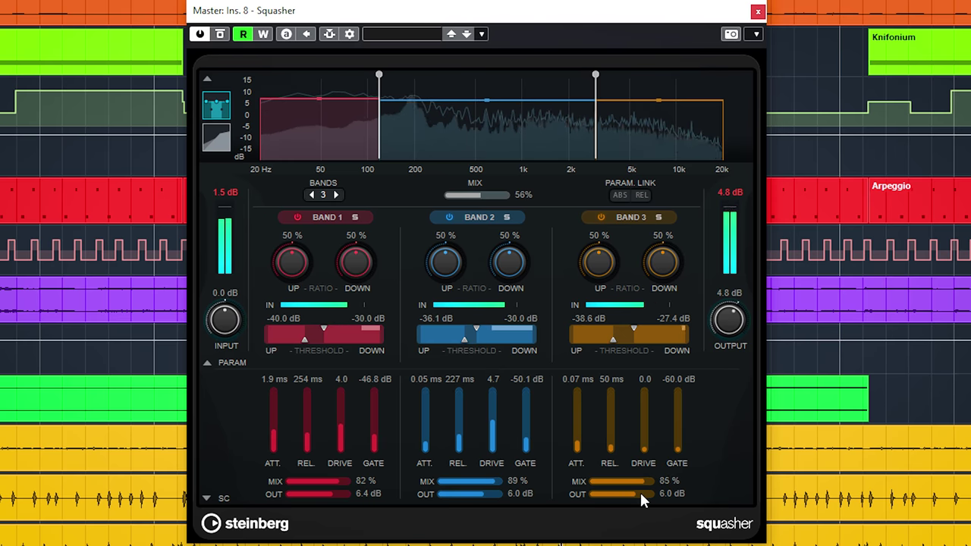
Step: Audition band 1 solo and band 2 bypass, then leave band 1 bypassed
left_click(356, 216)
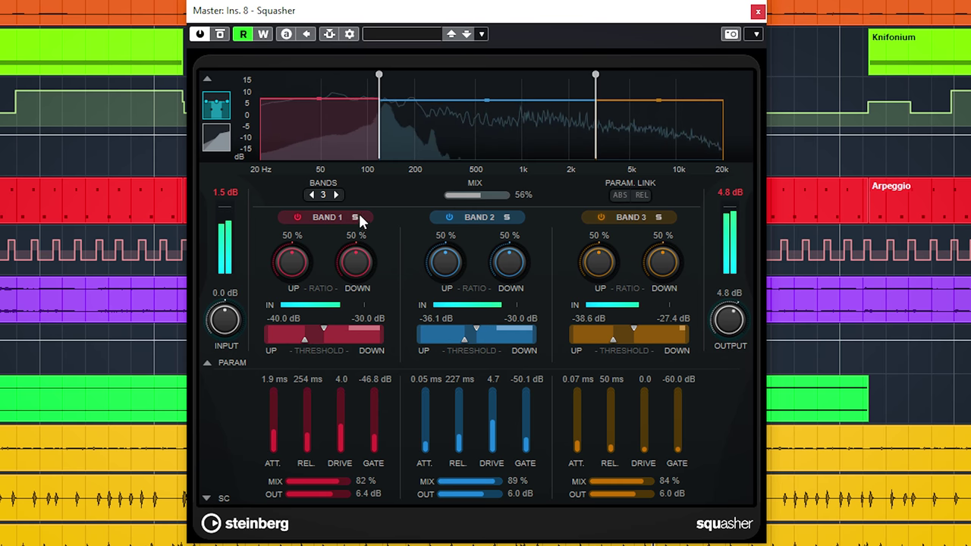
left_click(357, 216)
left_click(448, 216)
left_click(448, 217)
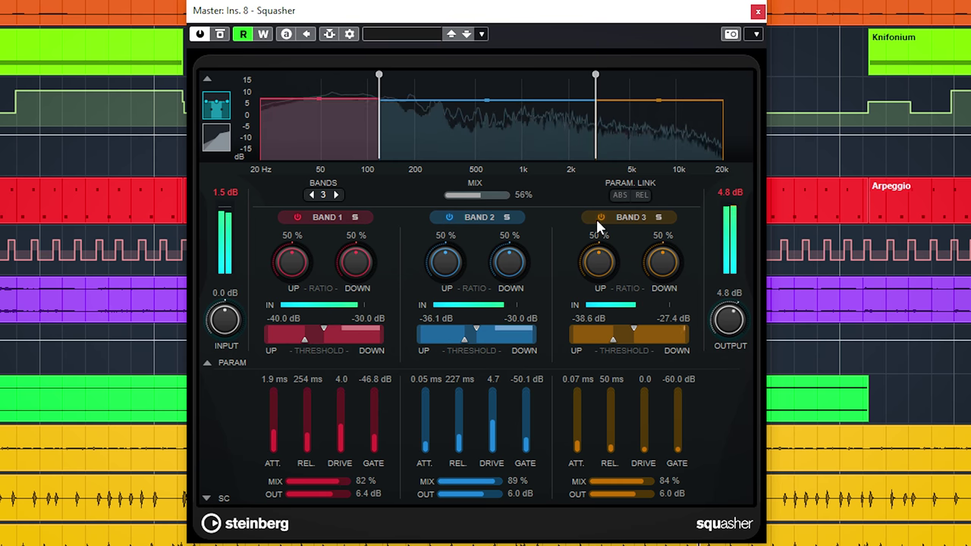
left_click(298, 217)
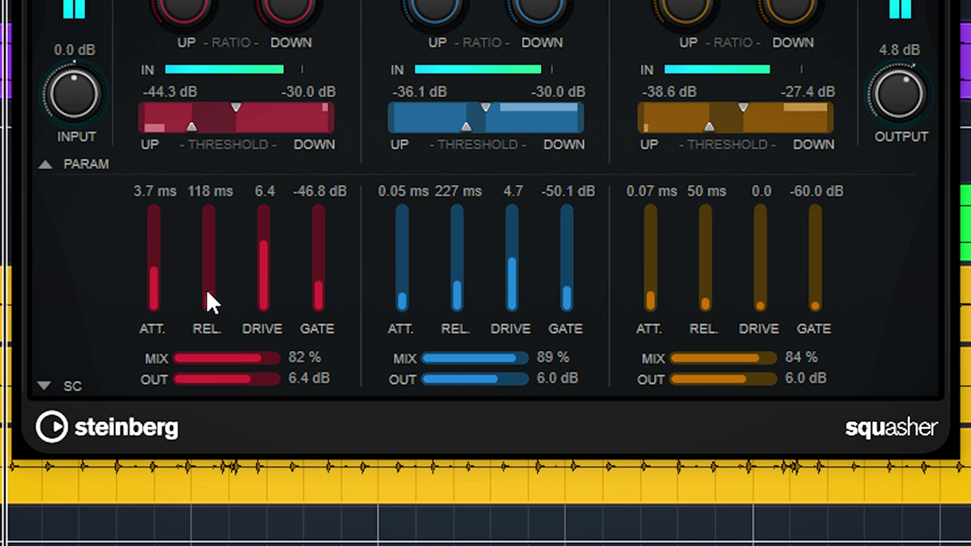
Step: Shorten band 1's release to 281 ms and solo band 1
left_click_drag(194, 267, 193, 280)
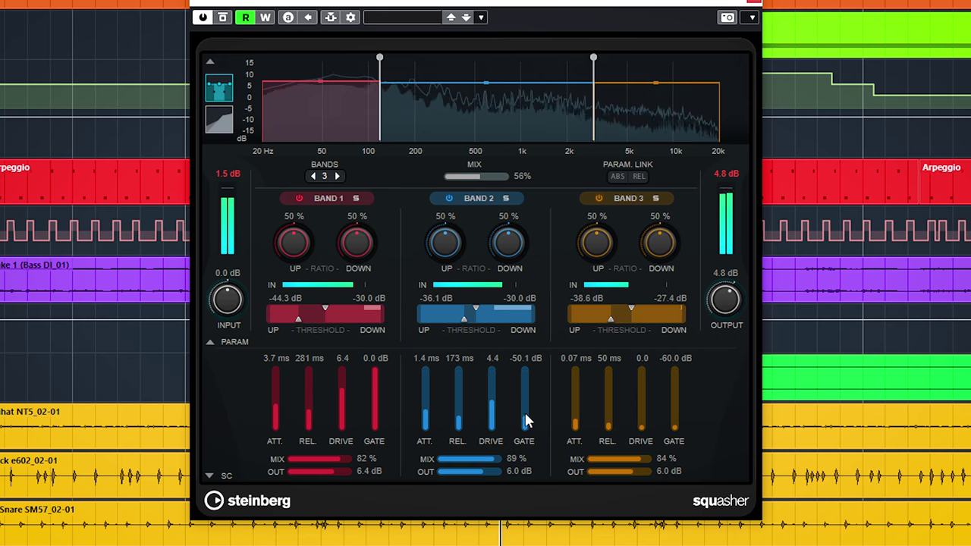
left_click(354, 199)
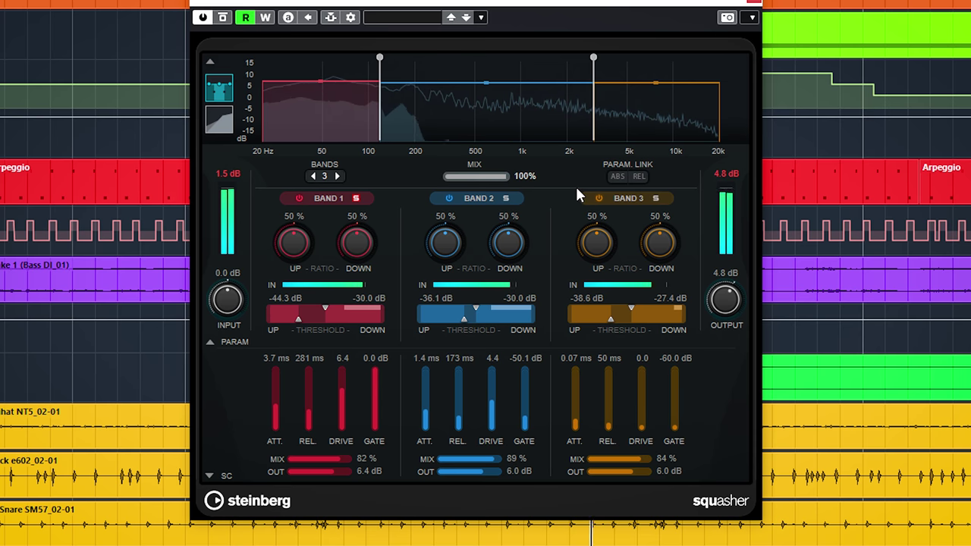
Step: Unsolo band 1, raise band 2's drive and gate, solo band 2, and set mix to 72%
scroll(502, 189, "down", 1)
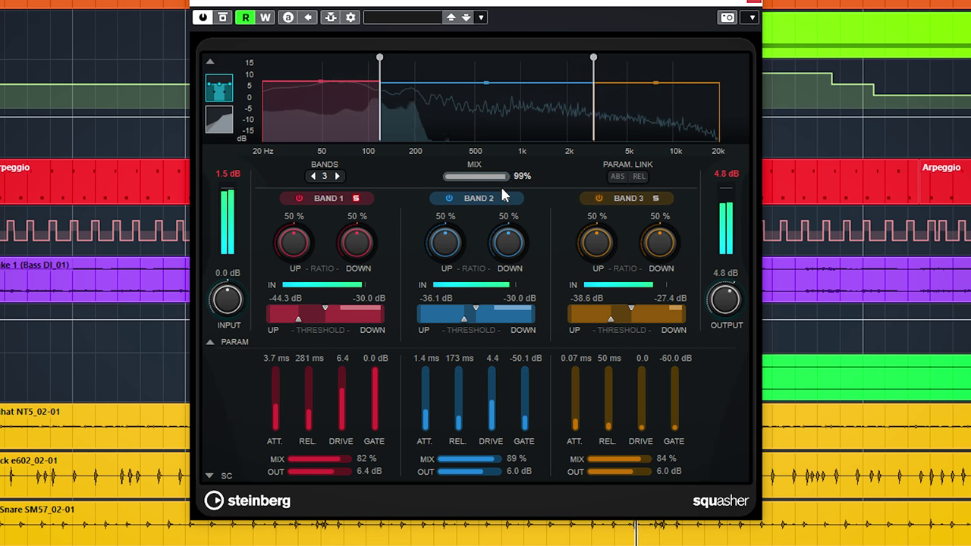
scroll(502, 191, "down", 10)
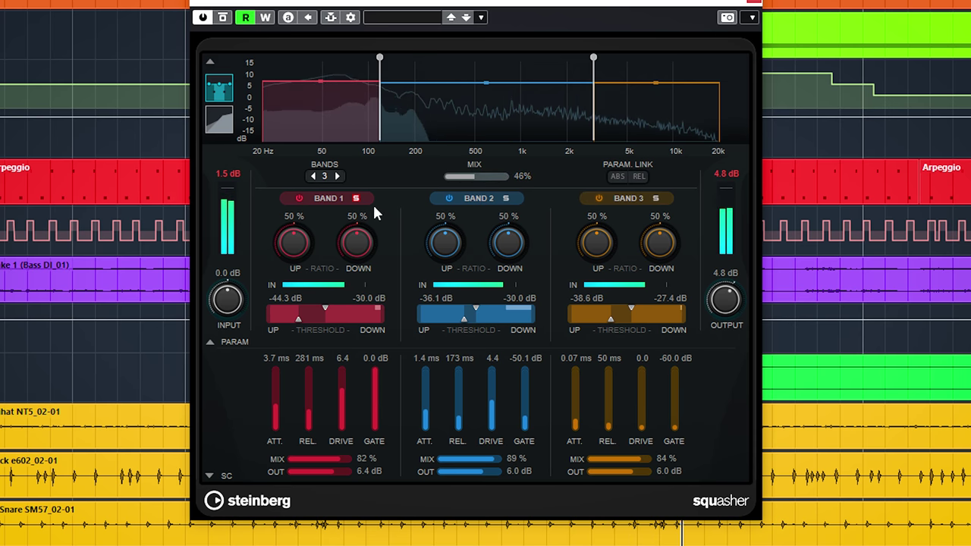
left_click(356, 198)
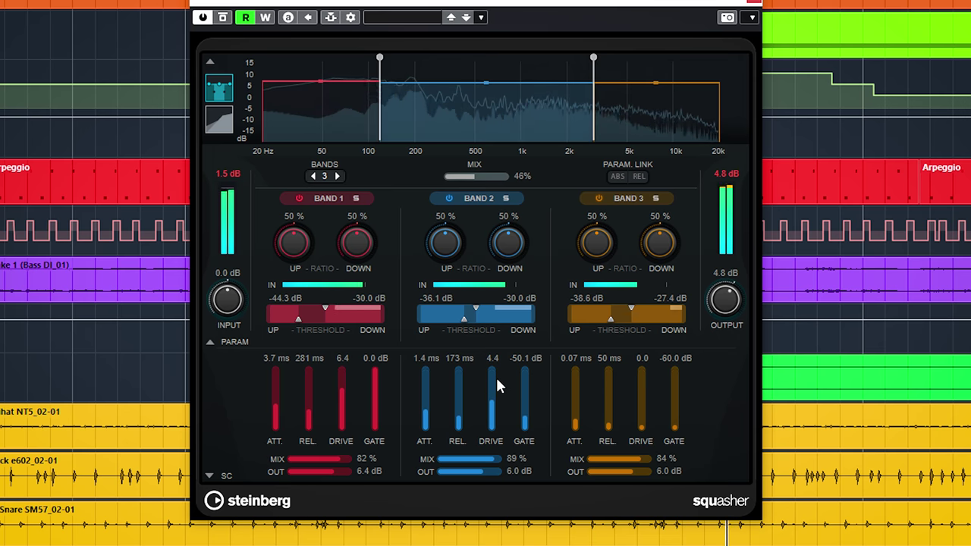
left_click_drag(493, 404, 490, 367)
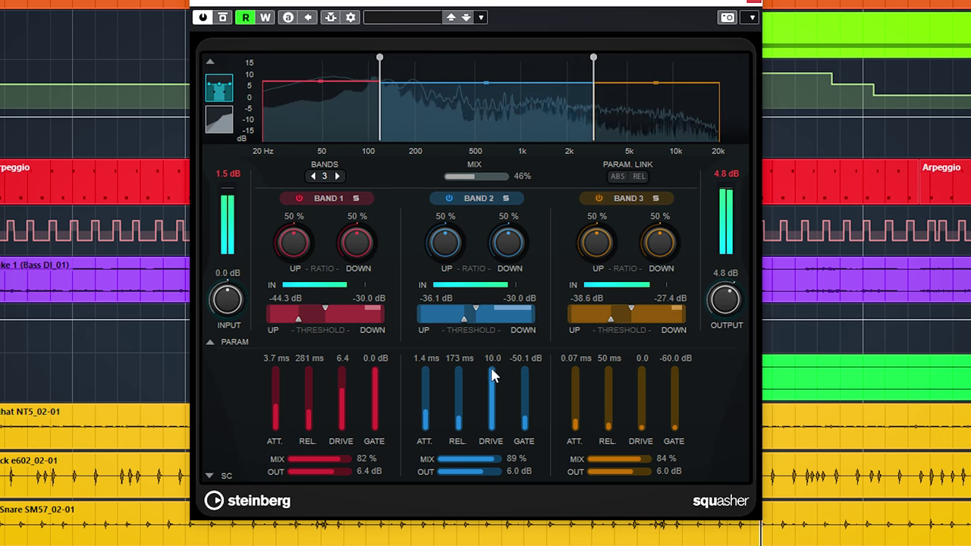
left_click(506, 199)
left_click_drag(530, 393, 531, 364)
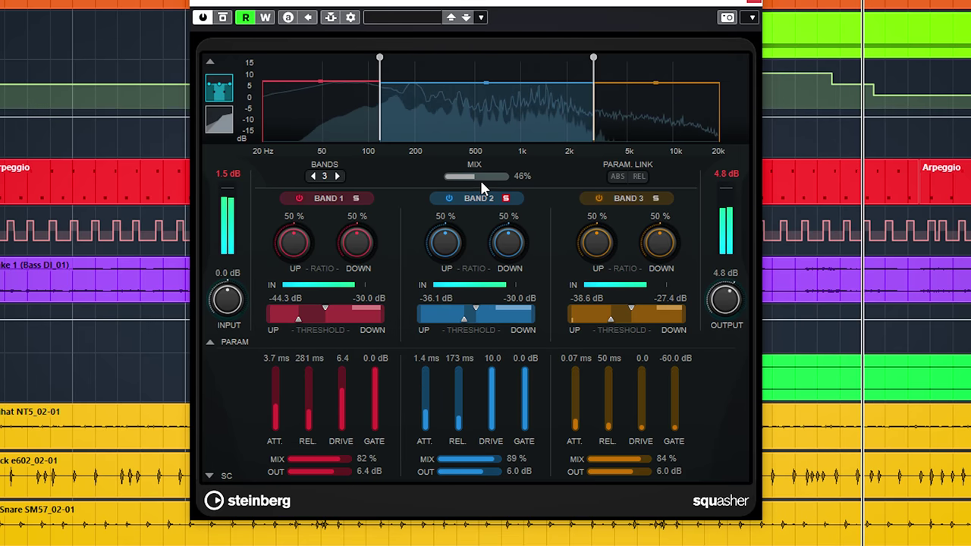
mouse_move(480, 180)
left_mouse_down()
mouse_move(506, 174)
mouse_move(489, 180)
left_mouse_up()
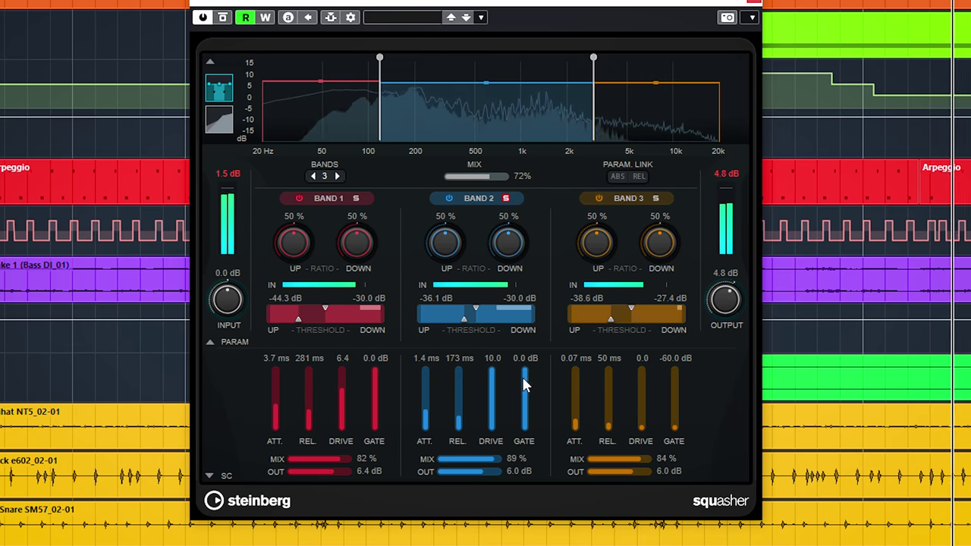
left_click_drag(522, 377, 490, 391)
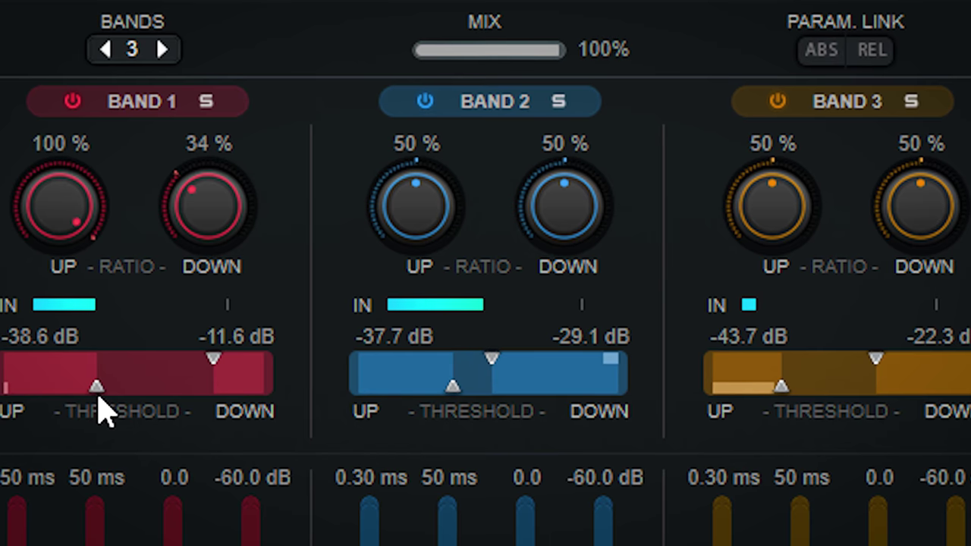
Step: Set the bass Squasher's up/down ratios to 98/70%, 94/71% and 94/99% for bands 1–3
left_click_drag(98, 397, 97, 396)
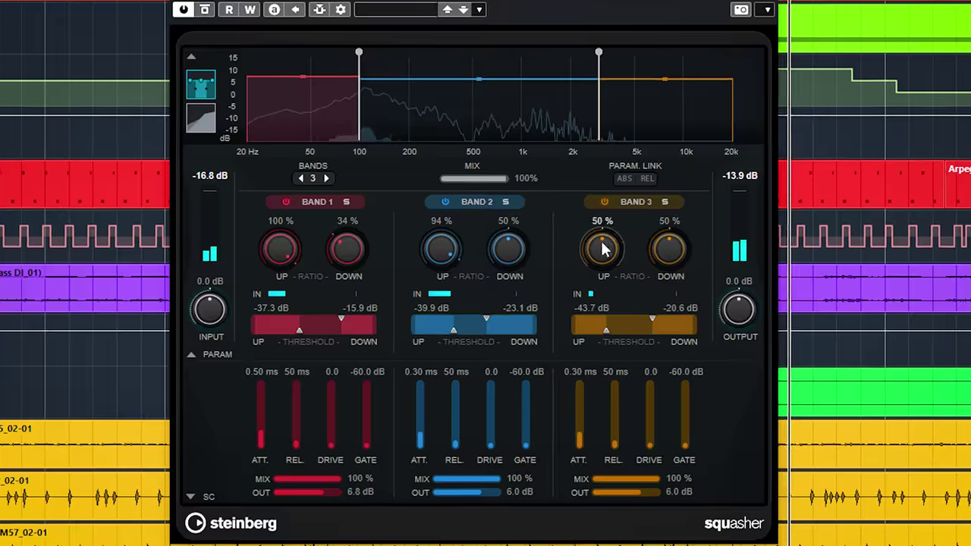
left_click_drag(600, 245, 618, 209)
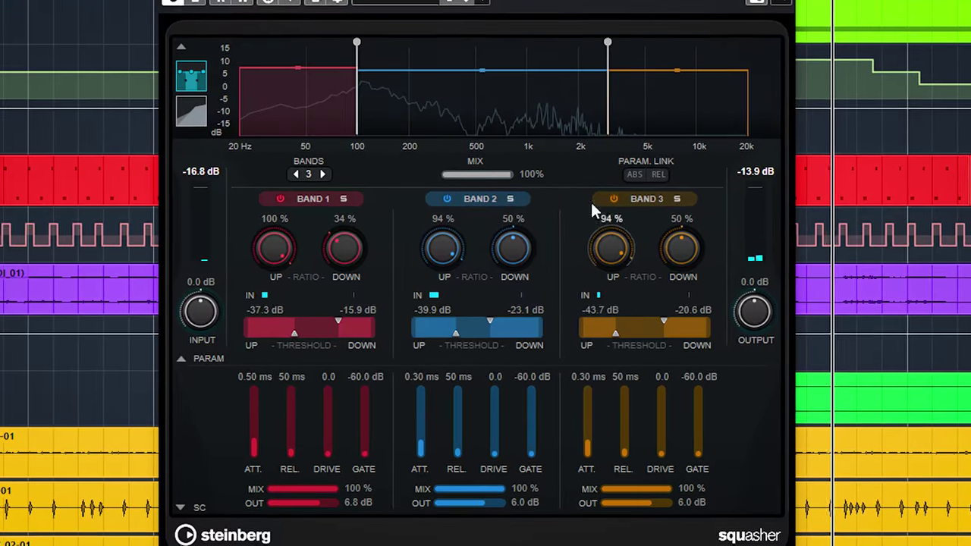
left_click_drag(510, 253, 530, 199)
left_click_drag(706, 262, 625, 211)
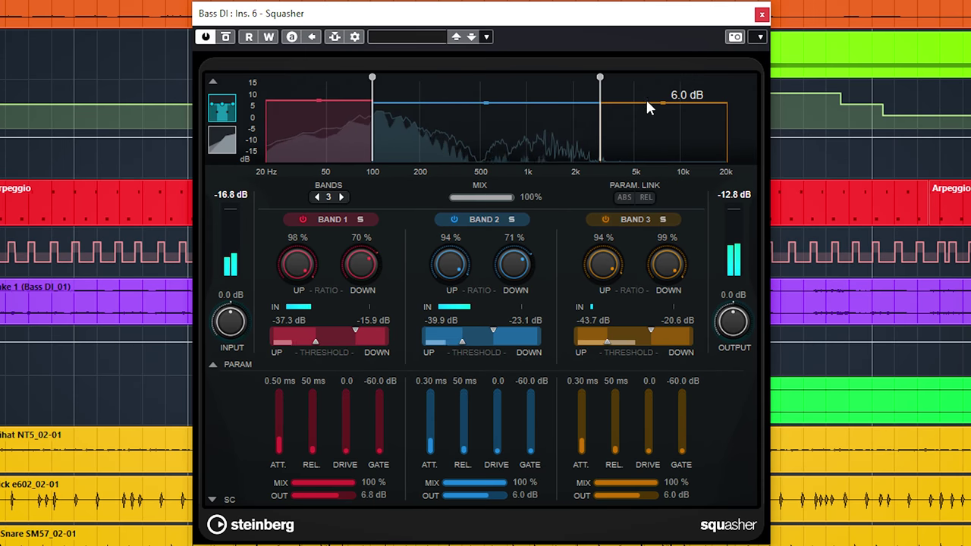
Step: Give band 3 a 7.0 dB output, 67% downward ratio and -48.9 dB upward threshold
left_click_drag(696, 44, 712, 38)
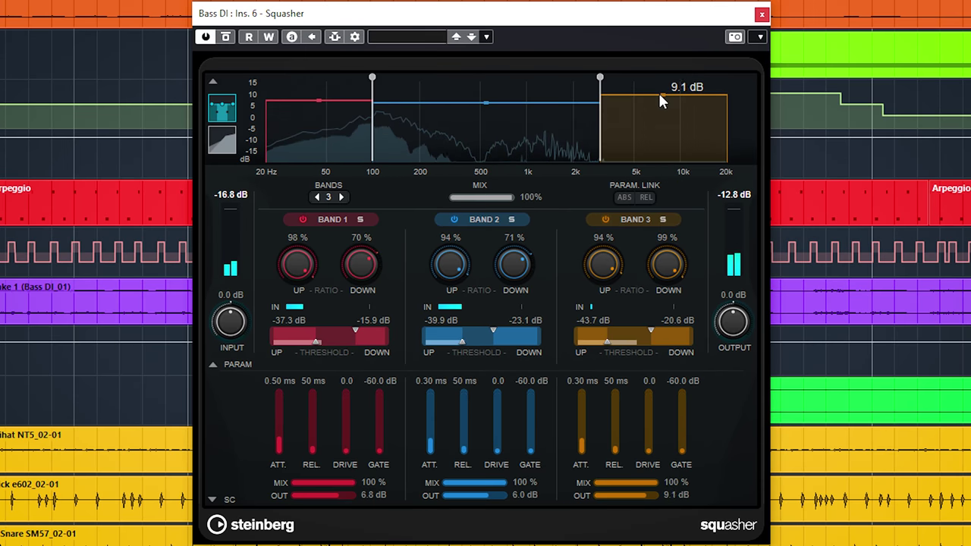
left_click_drag(659, 94, 656, 100)
left_click_drag(595, 274, 599, 311)
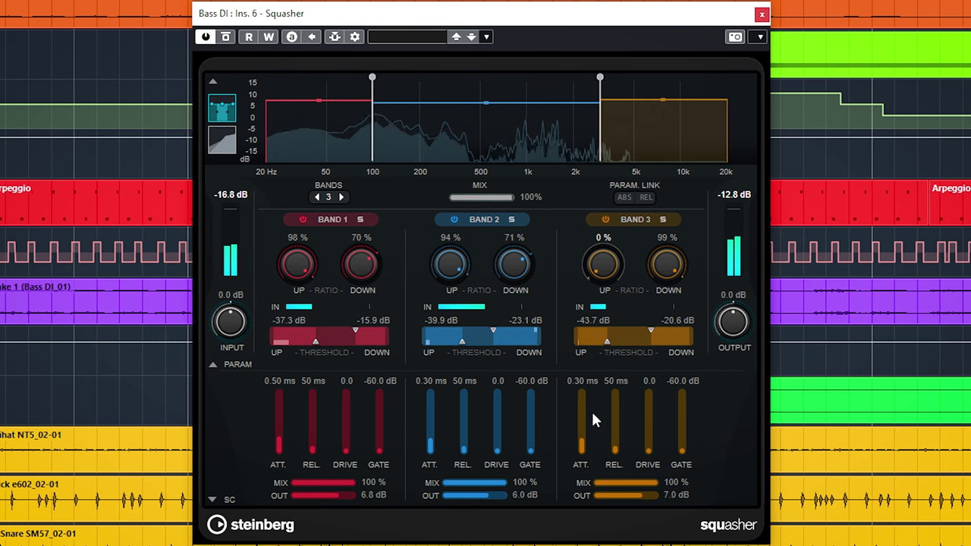
left_click_drag(668, 257, 661, 298)
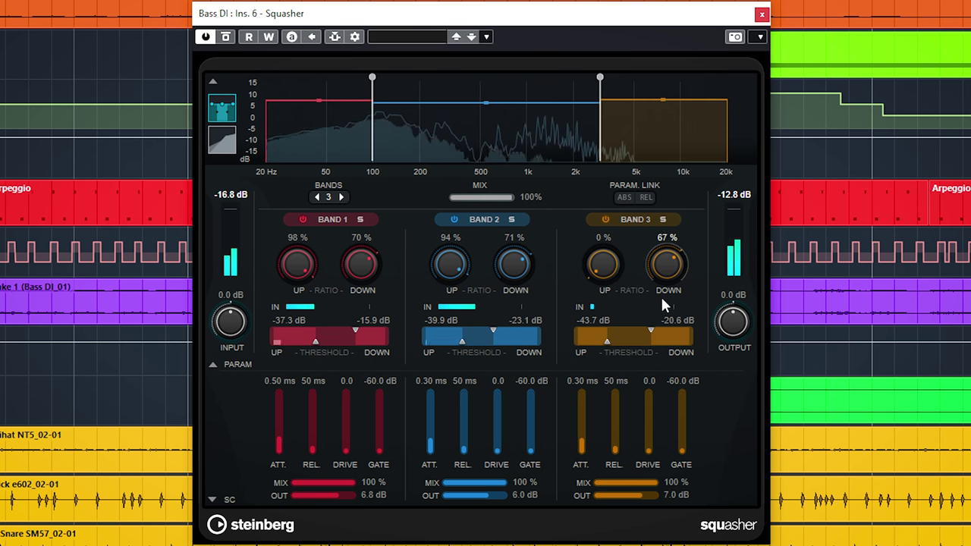
left_click_drag(604, 342, 594, 342)
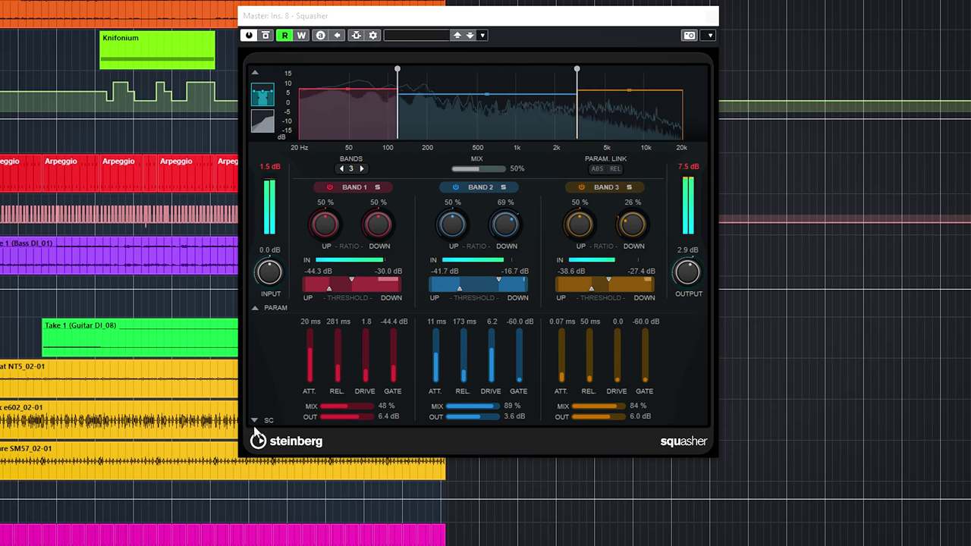
Step: Expand the per-band side-chain section, enable side-chain, and check the Kick send in routing
left_click(255, 420)
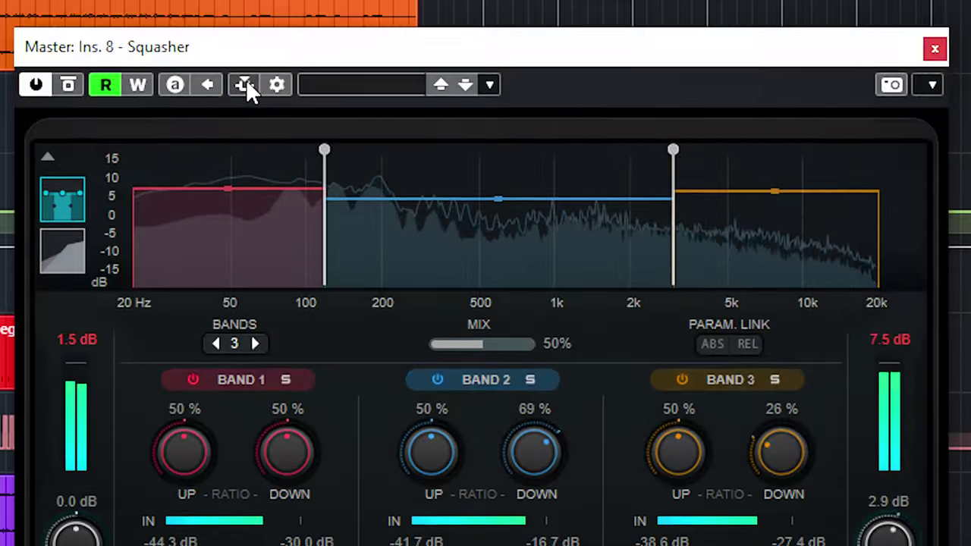
left_click(356, 35)
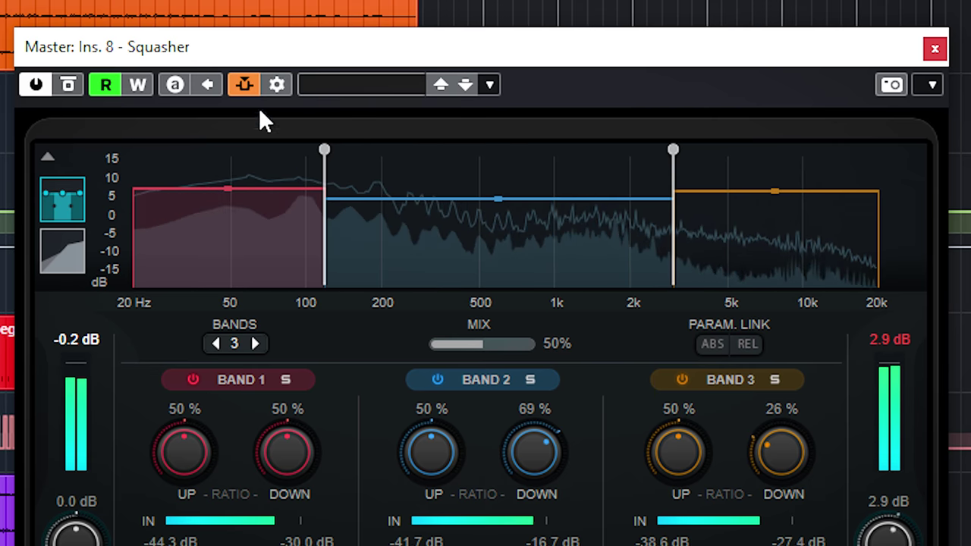
left_click(270, 90)
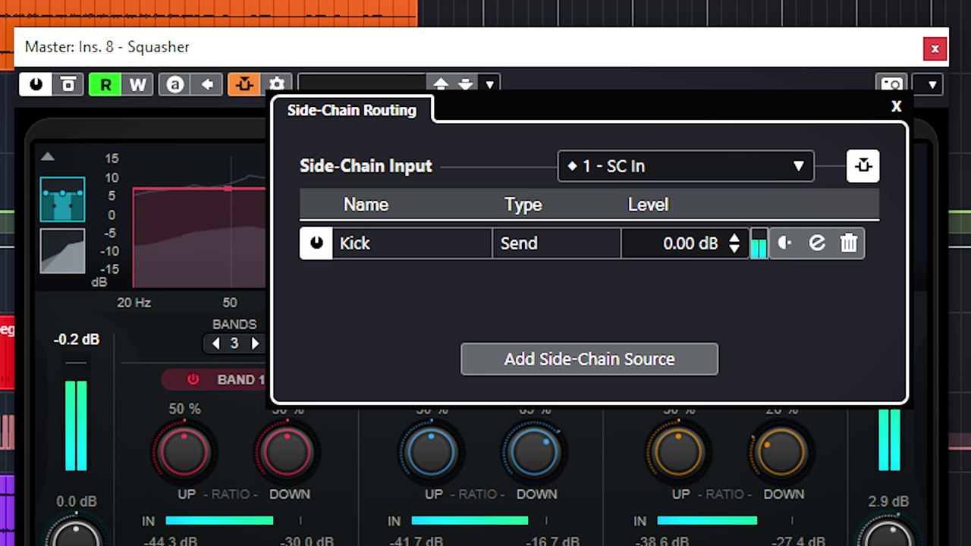